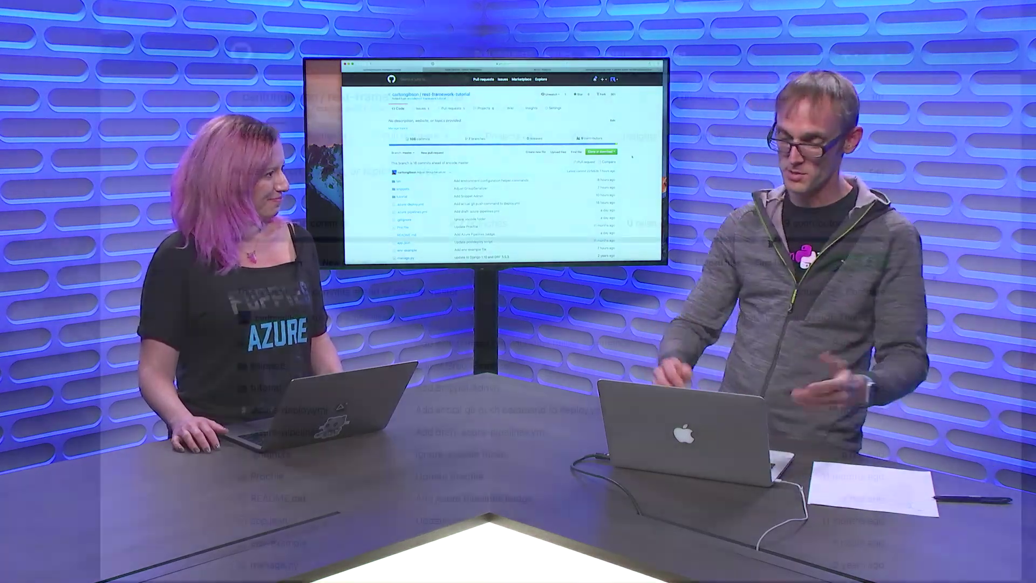
scroll(927, 277, down, 5)
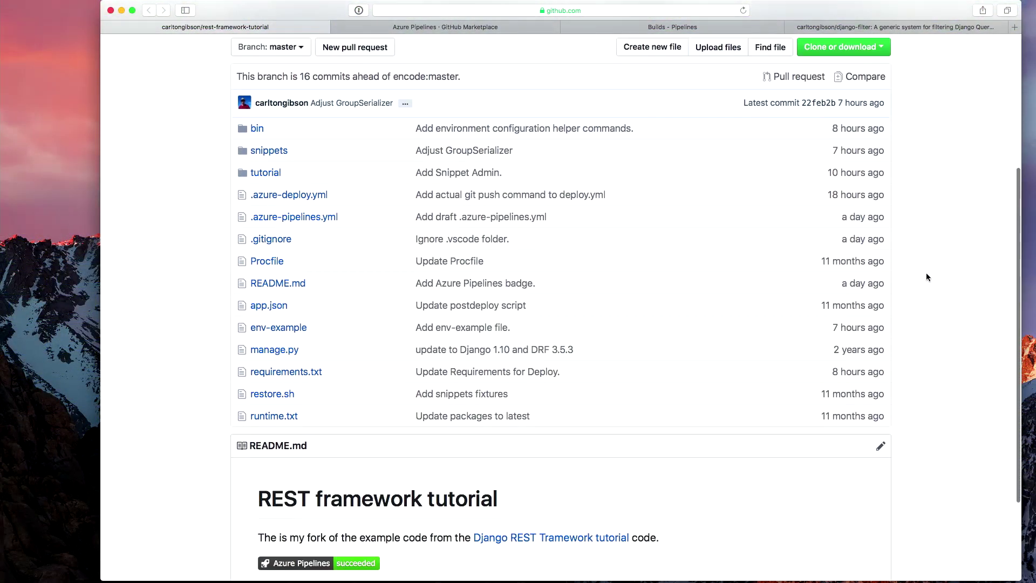
scroll(927, 277, up, 3)
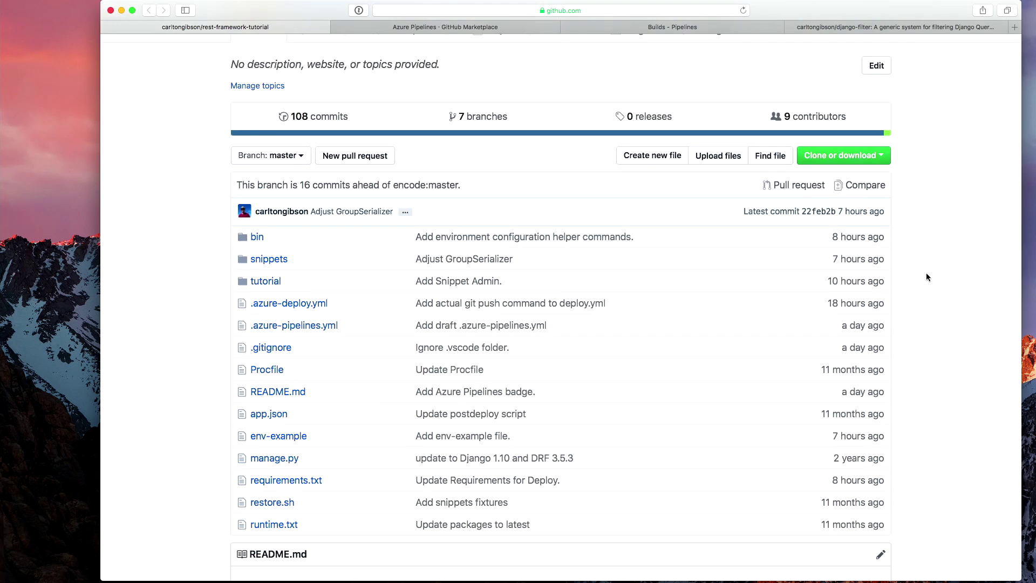
scroll(927, 277, down, 4)
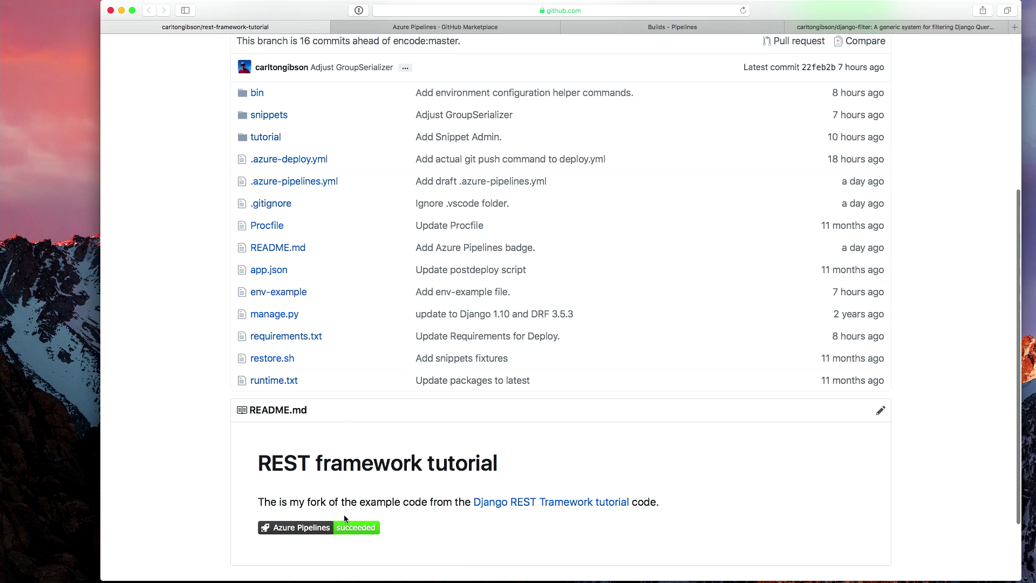
scroll(365, 507, up, 7)
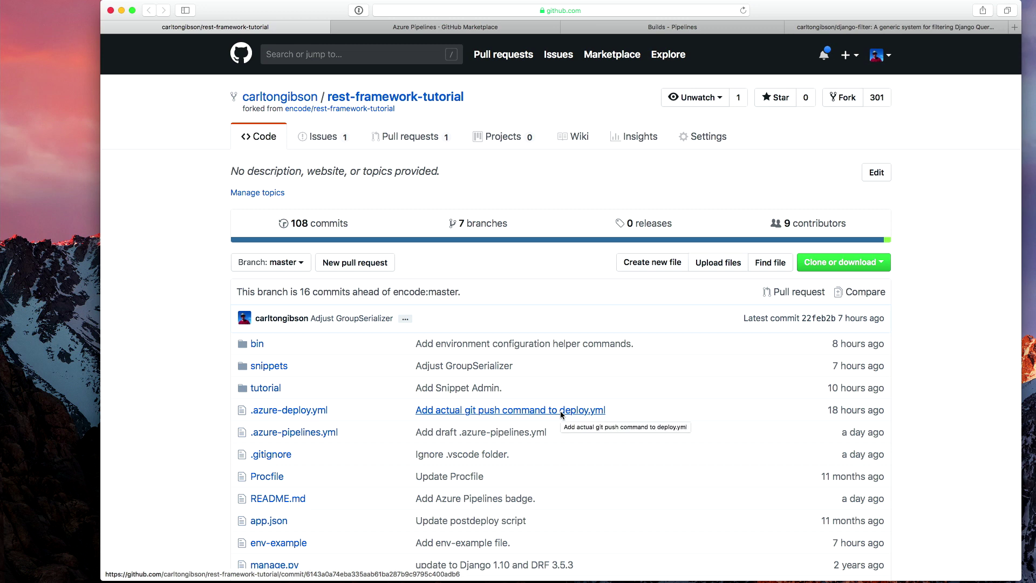
Bring up the 'Azure Pipelines · GitHub Marketplace' listing after reviewing the tutorial repo.
click(445, 31)
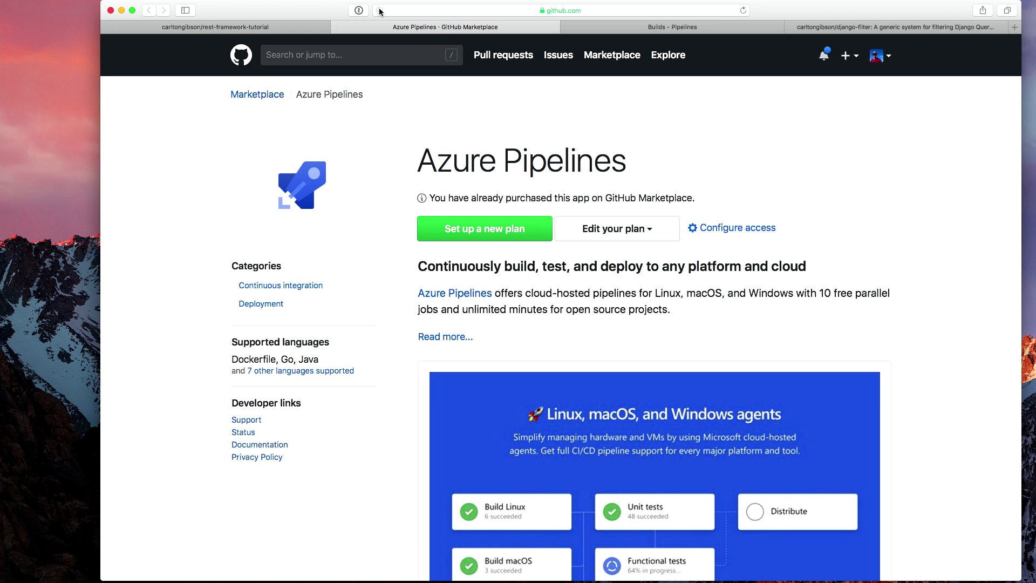
scroll(407, 290, down, 5)
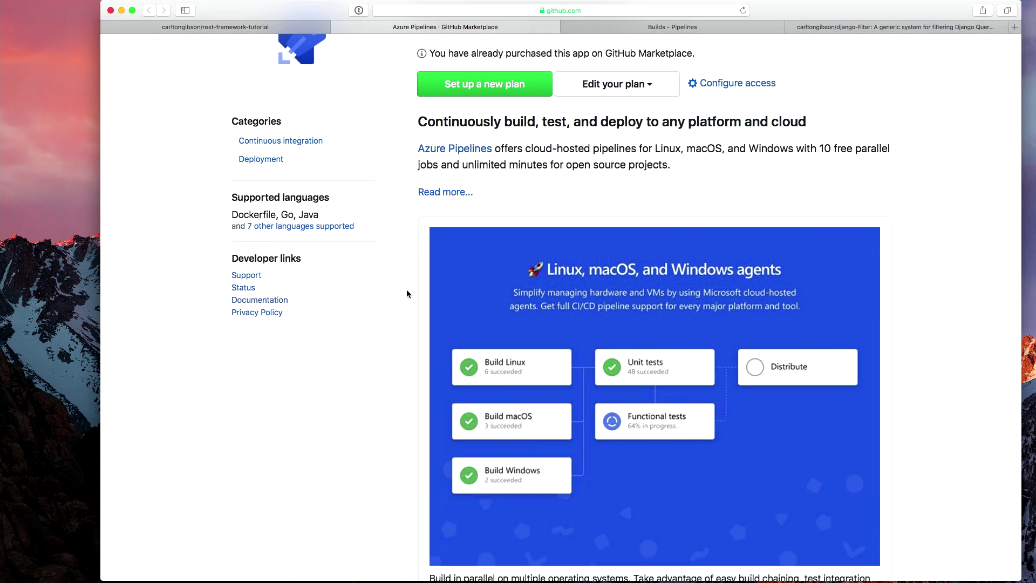
scroll(407, 294, up, 5)
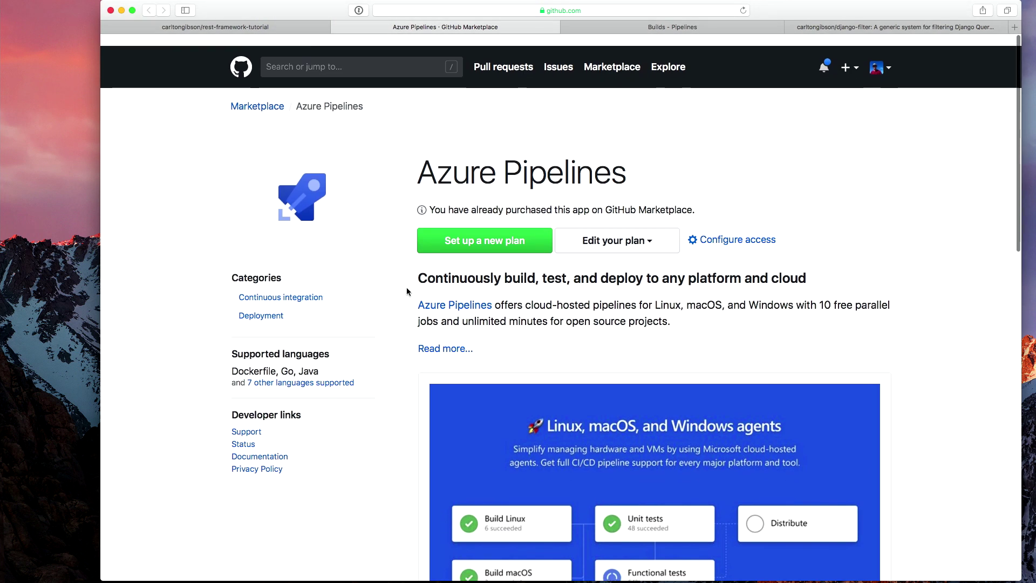
Show rest-framework-tutorial-CI's build list, with every build succeeded, before moving to the code editor.
click(634, 28)
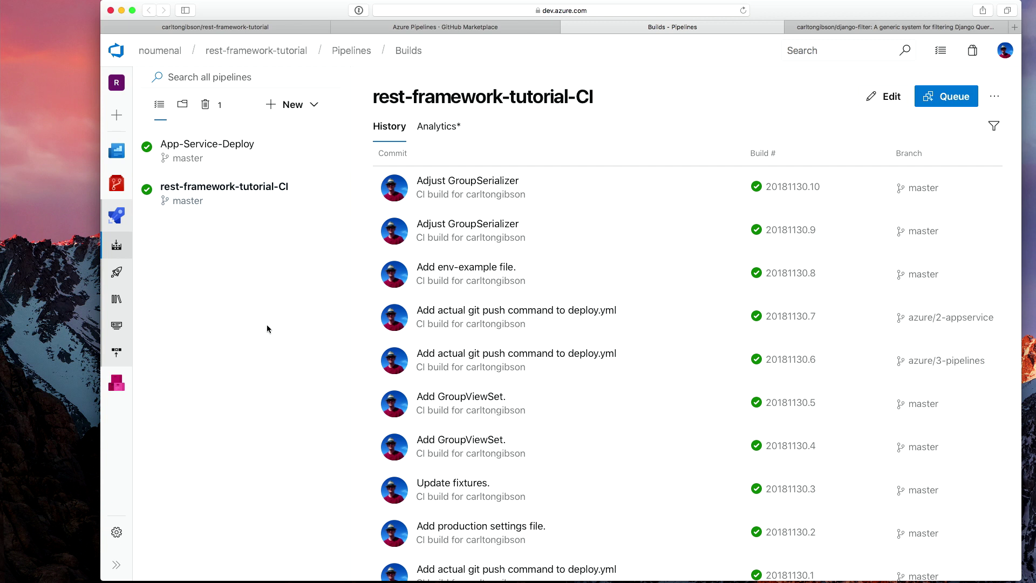
key(super+Tab)
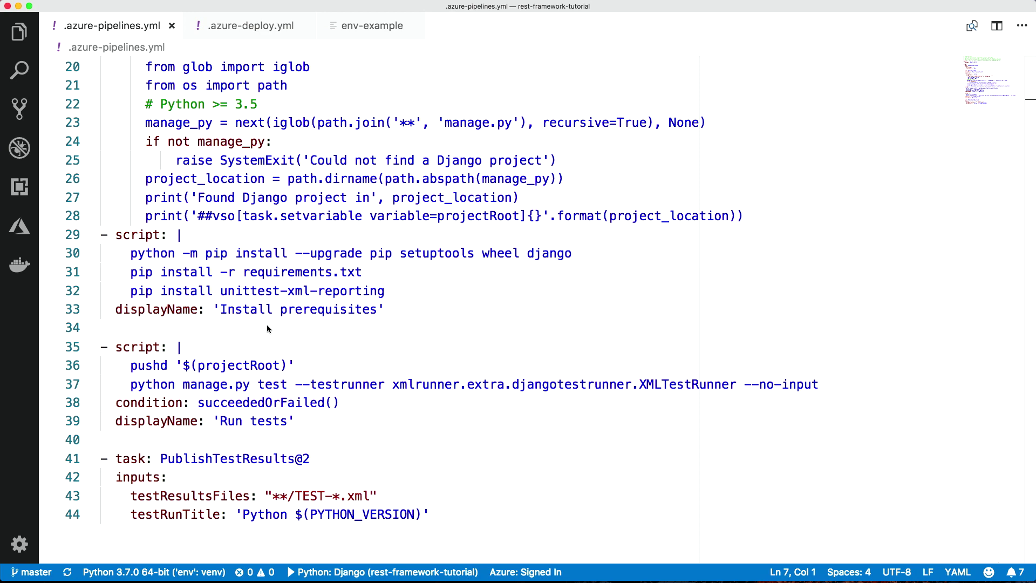
scroll(267, 328, up, 6)
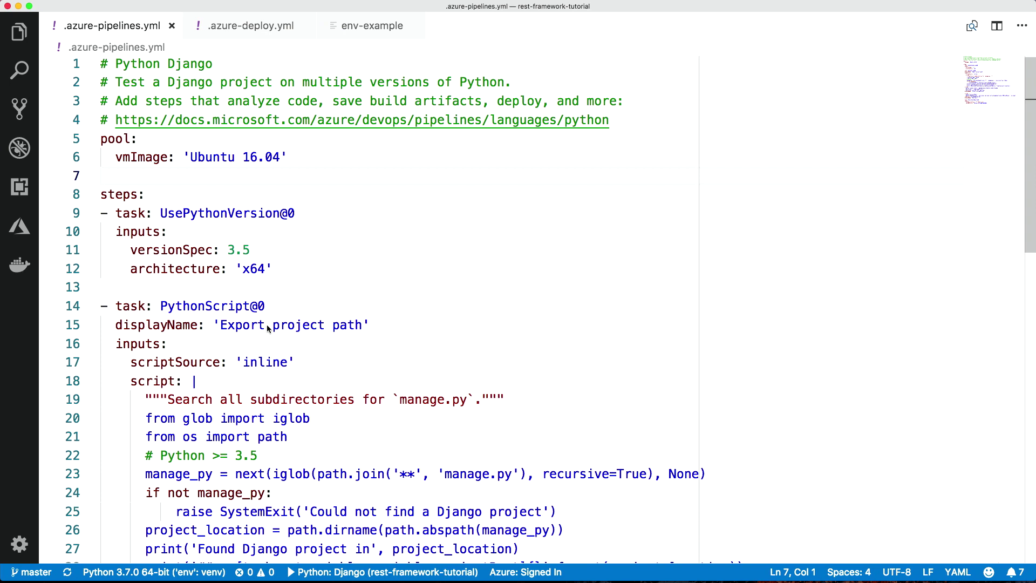
scroll(268, 328, down, 1)
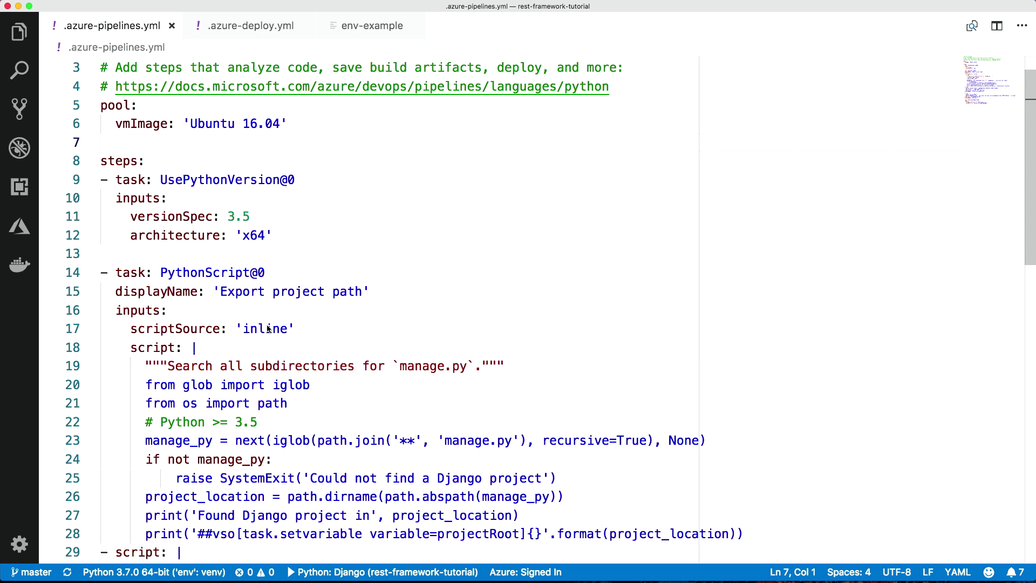
scroll(267, 328, down, 1)
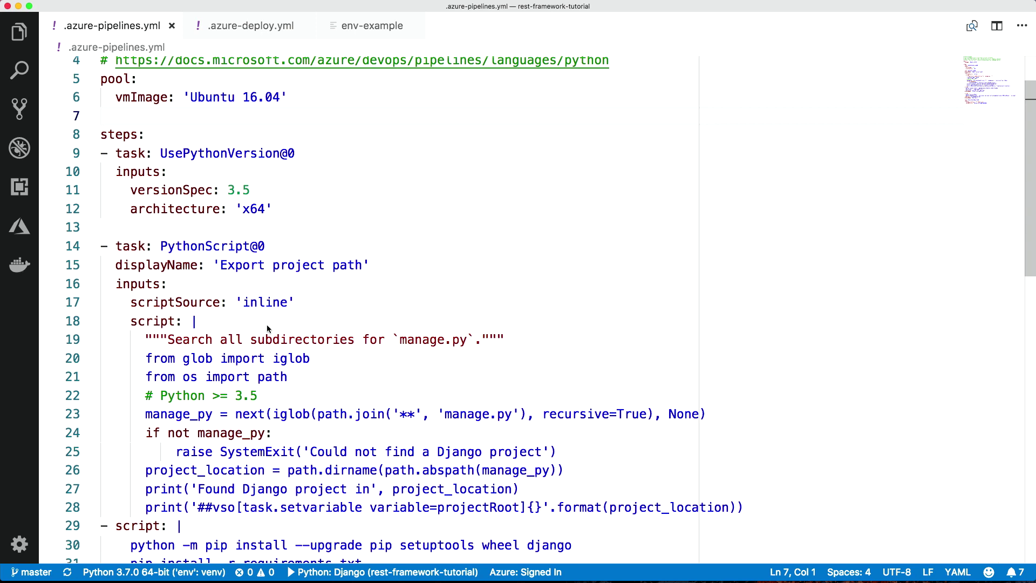
scroll(268, 328, down, 3)
scroll(268, 328, down, 2)
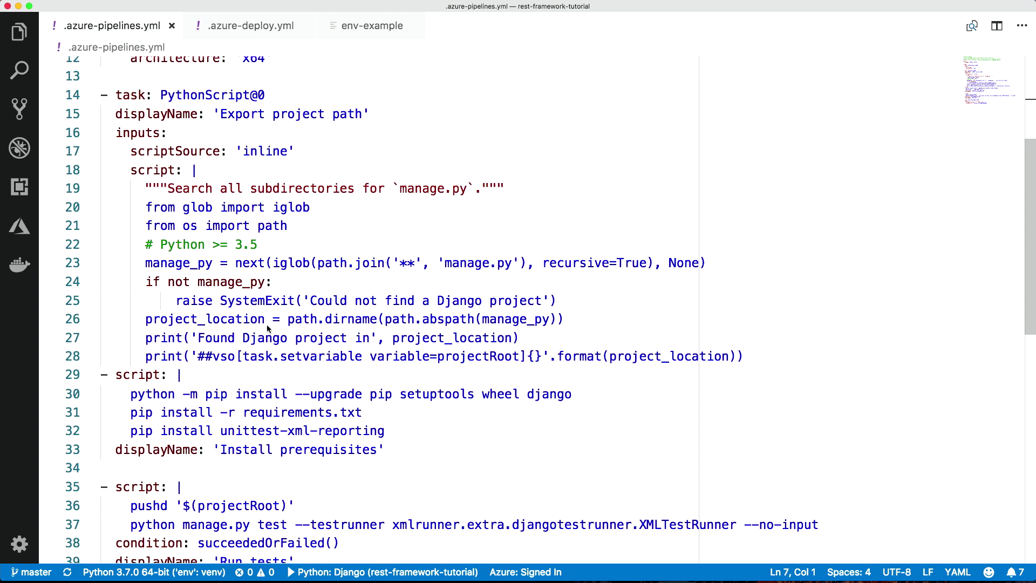
scroll(268, 328, down, 2)
scroll(267, 328, down, 2)
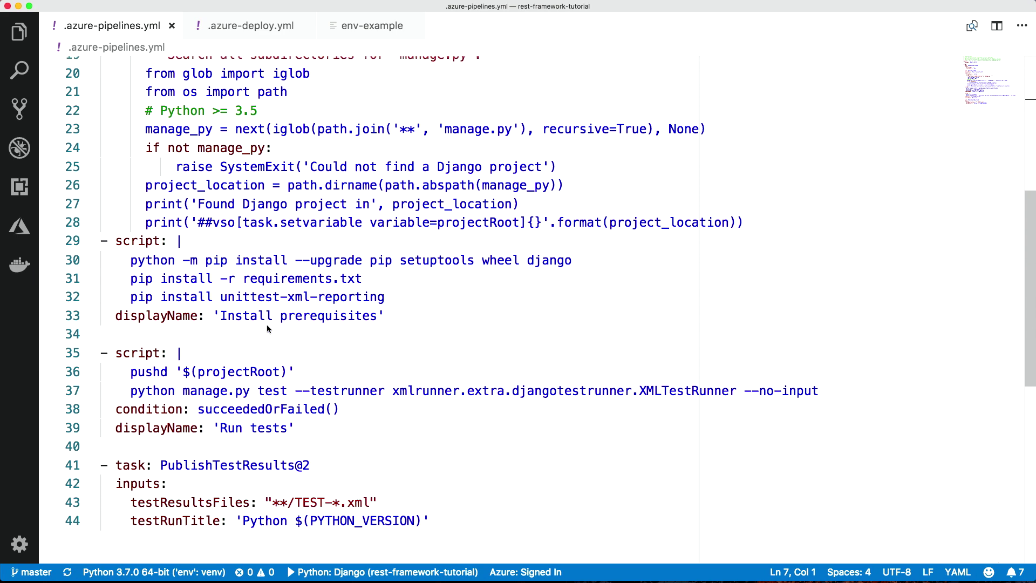
Highlight the pip upgrade, requirements.txt, unittest-xml-reporting and manage.py test lines in .azure-pipelines.yml.
triple_click(183, 265)
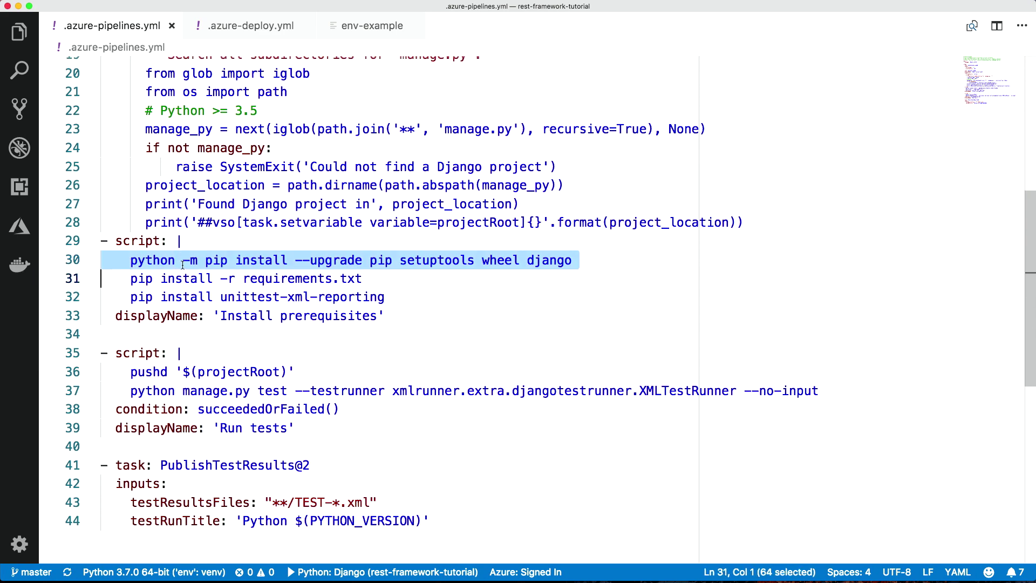
click(186, 279)
triple_click(185, 279)
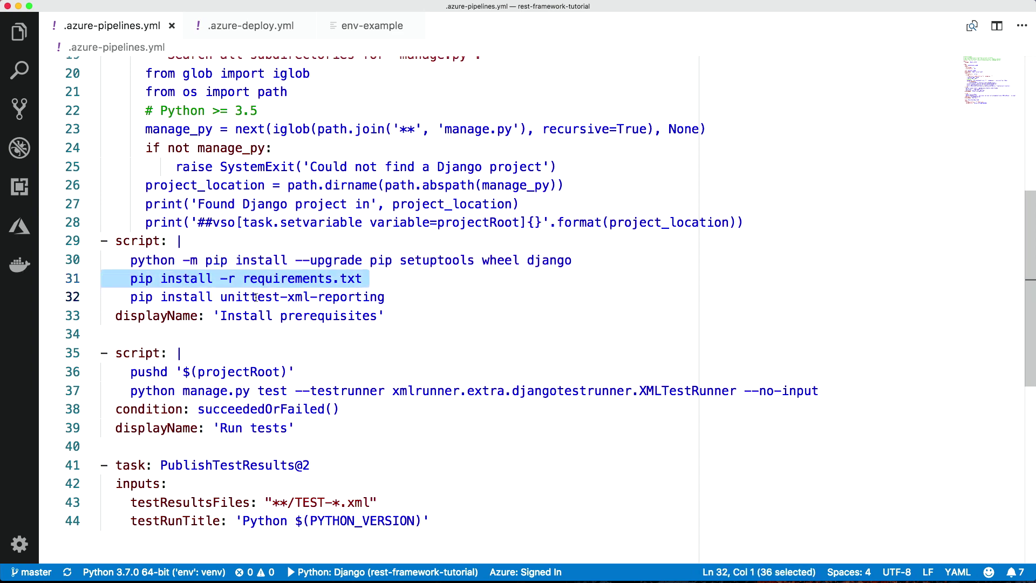
triple_click(257, 297)
scroll(353, 339, down, 1)
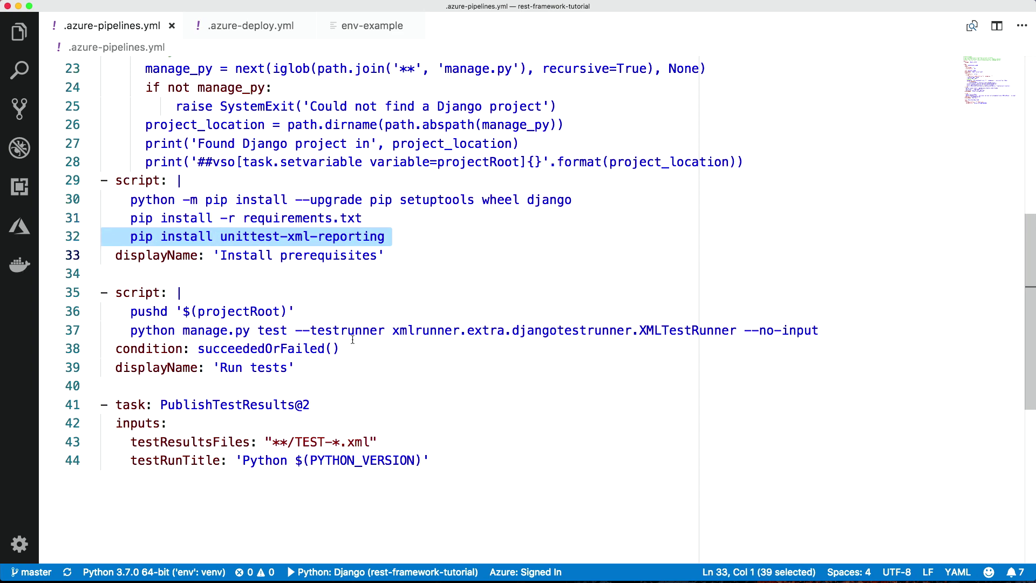
triple_click(127, 329)
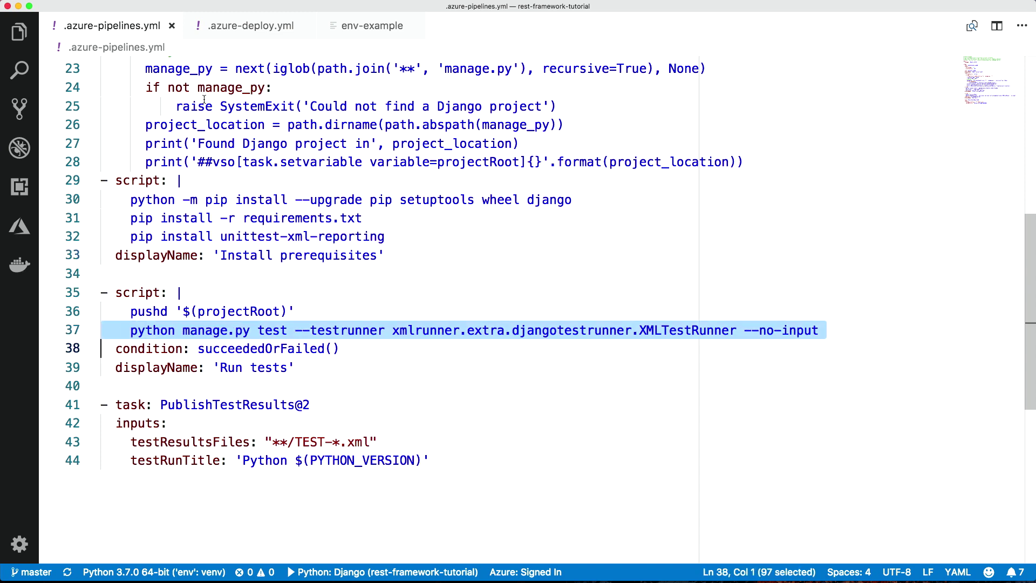
key(super+Tab)
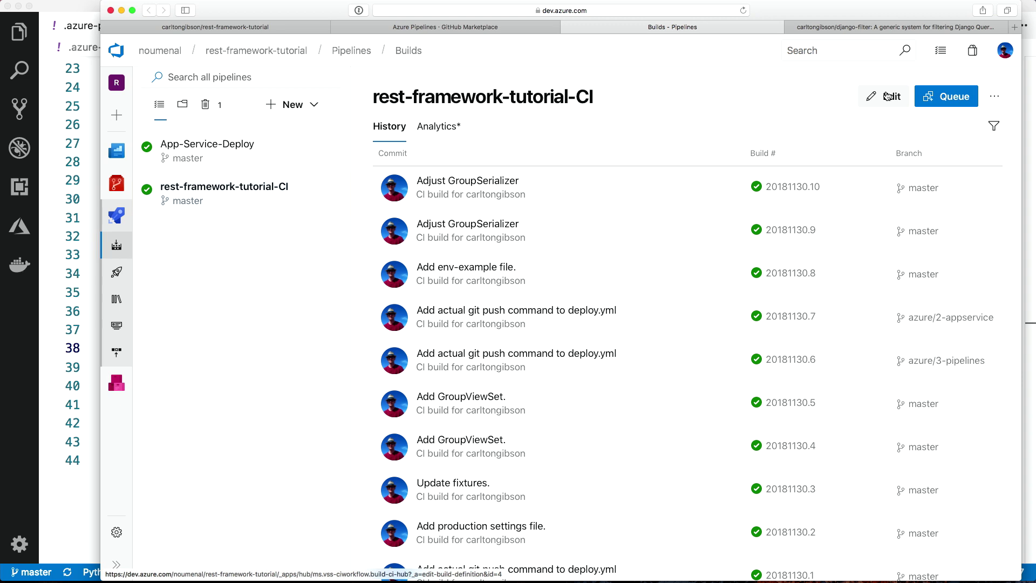
click(891, 97)
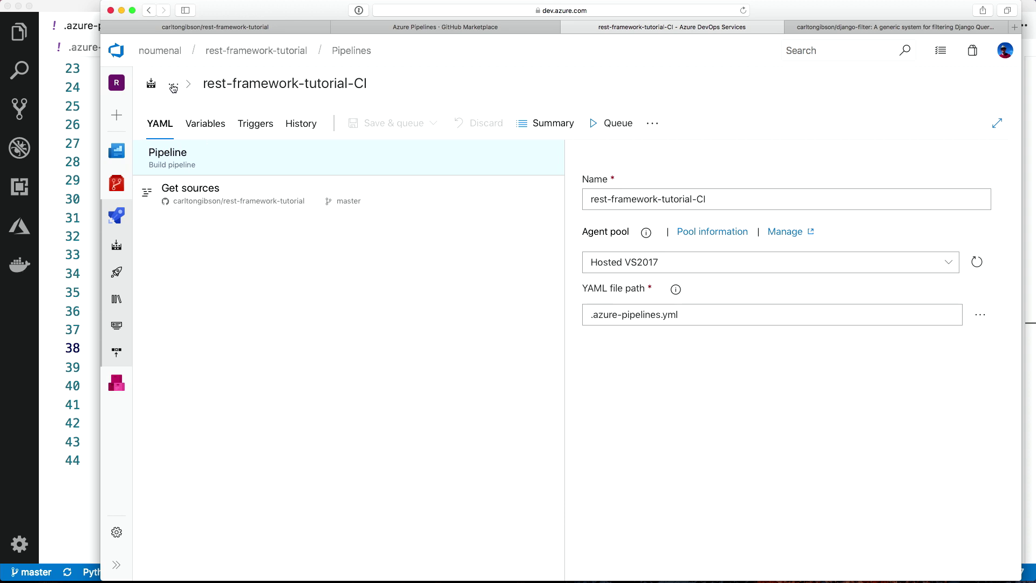
click(148, 11)
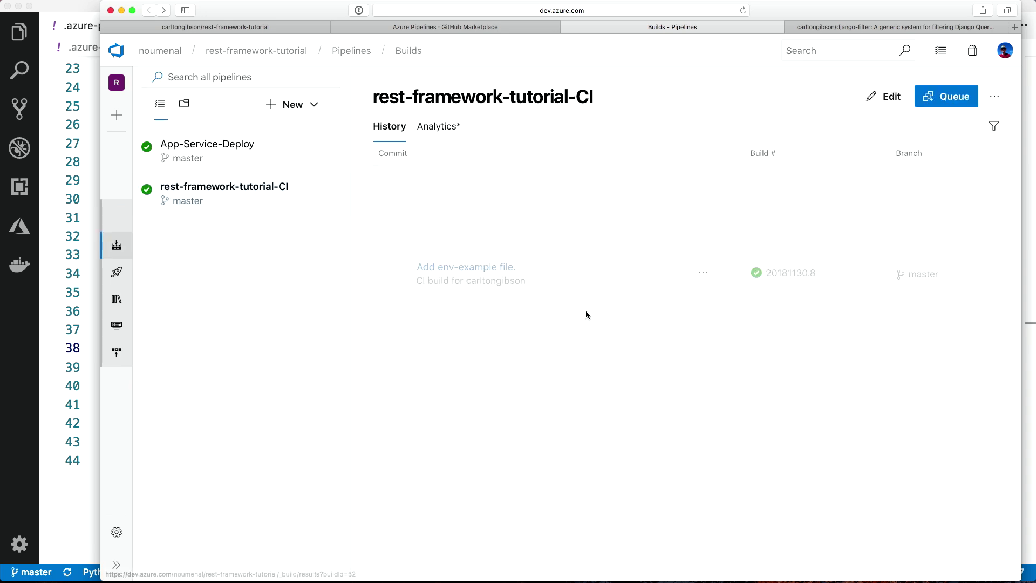
Inspect build 20181130.10's Run tests log showing one passing test, then return to history.
click(474, 186)
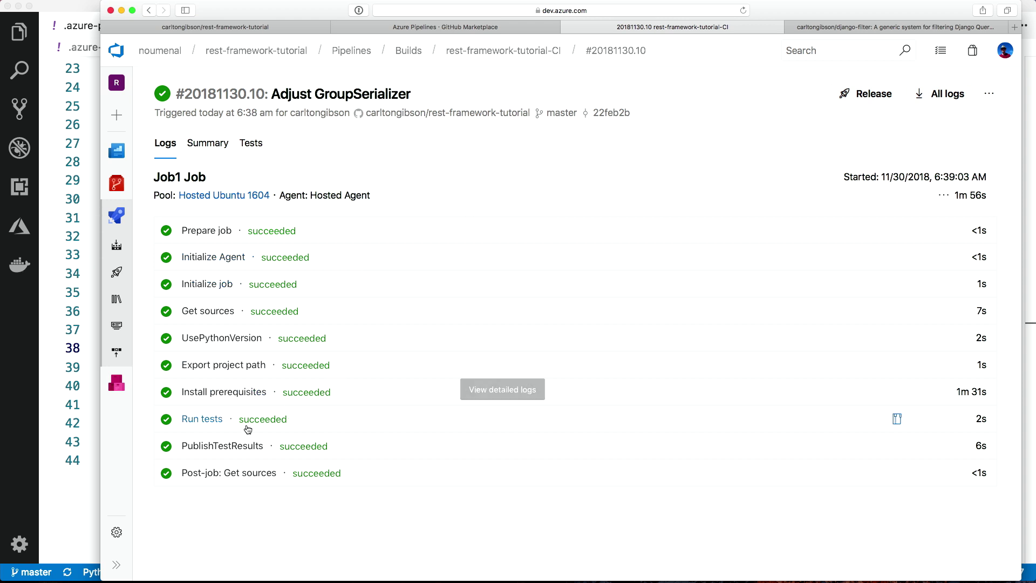
click(204, 419)
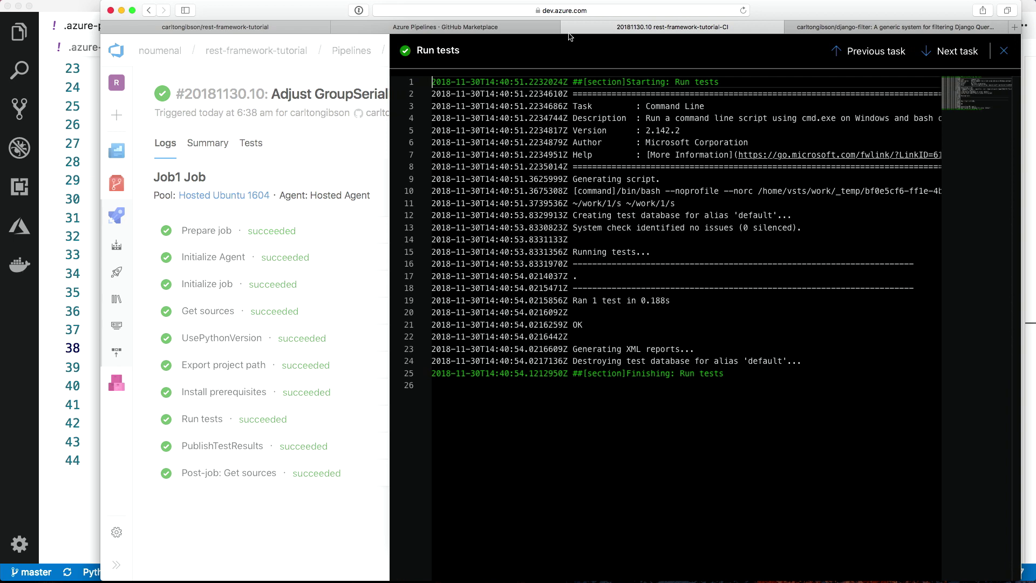
mouse_move(689, 51)
click(1004, 51)
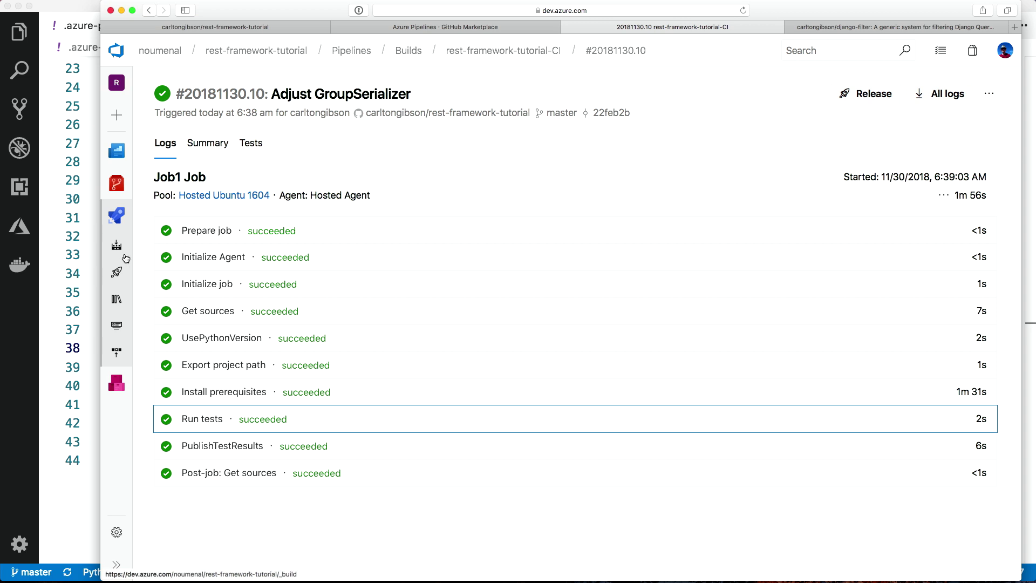
click(149, 10)
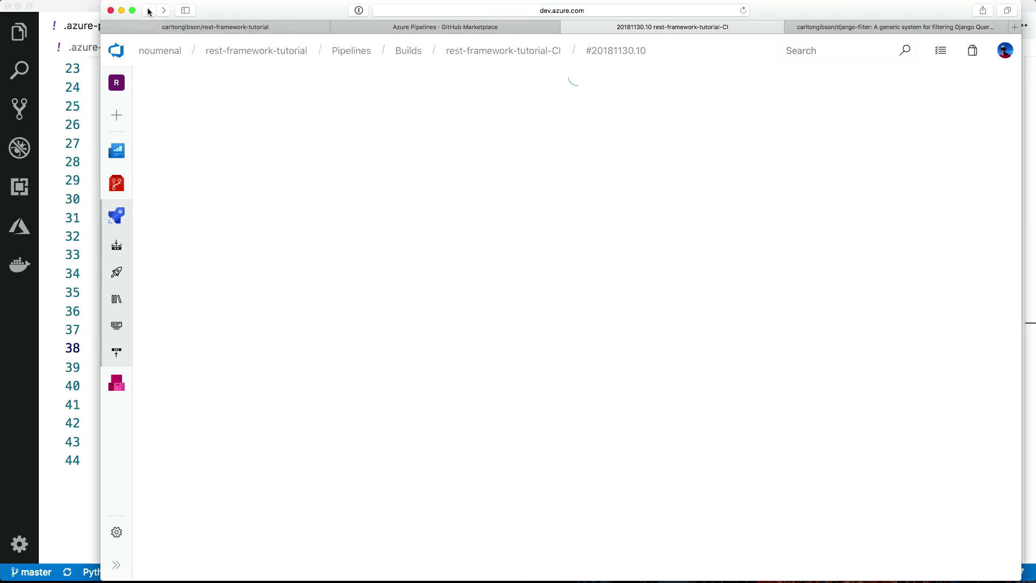
click(149, 11)
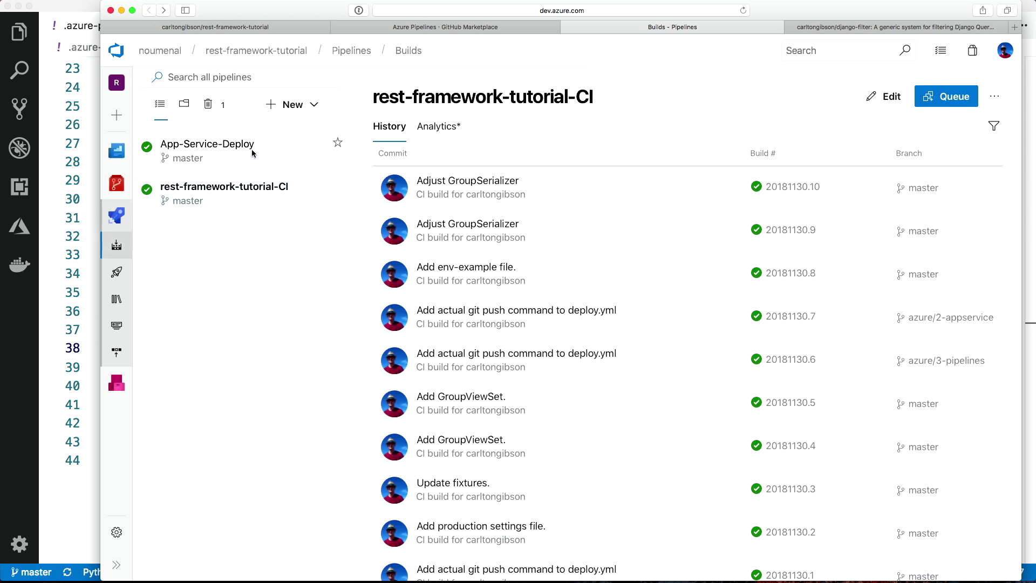
Open App-Service-Deploy's history of succeeded dependency builds.
click(252, 150)
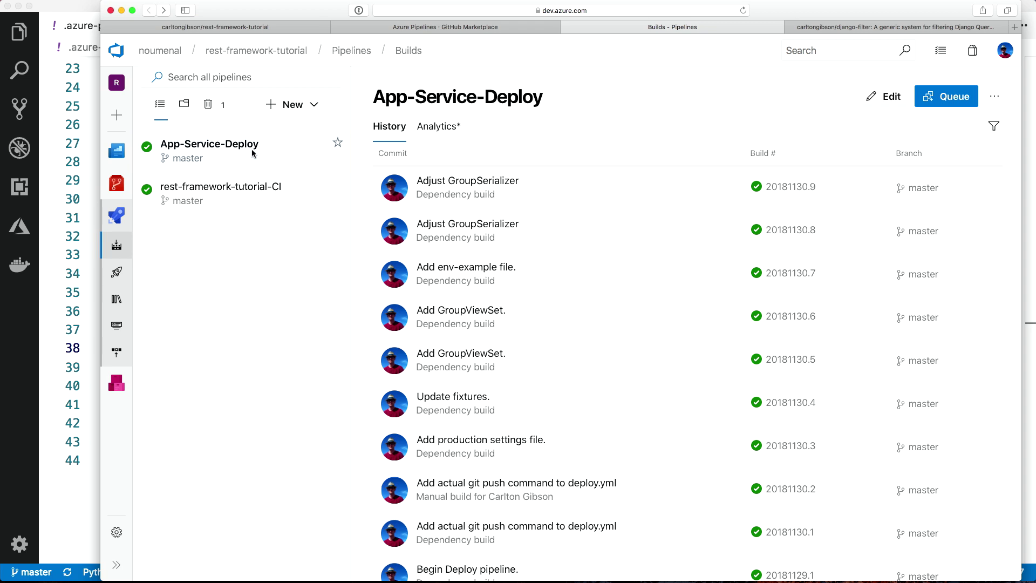
Highlight .azure-deploy.yml's git push script step and its DEPLOYMENT_URL env mapping.
click(883, 97)
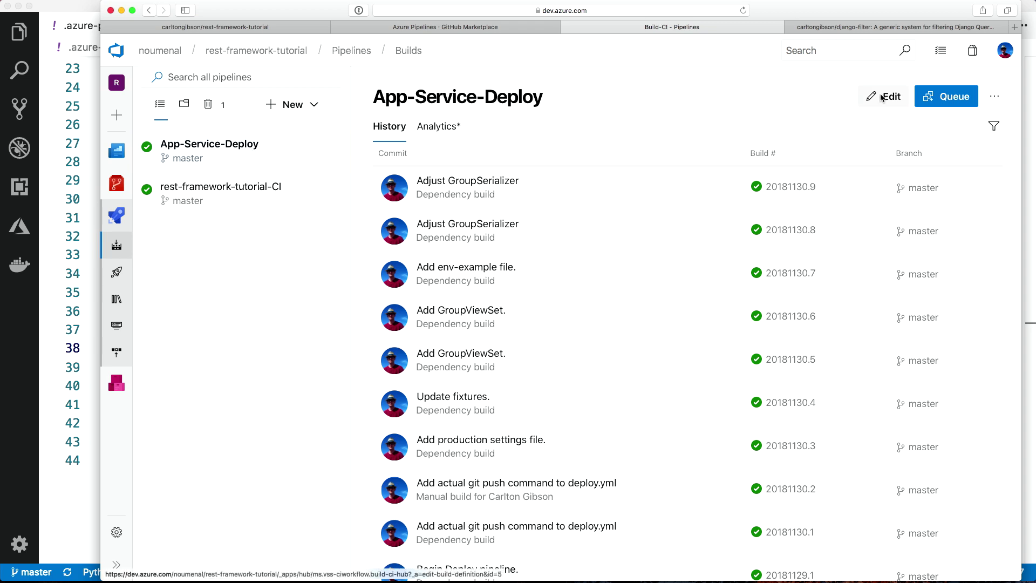
key(super+Tab)
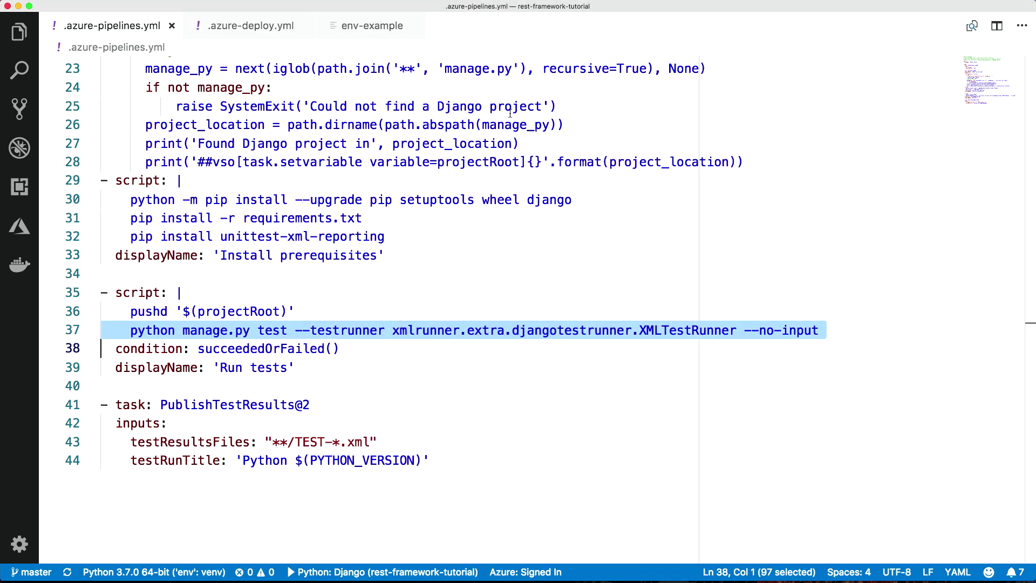
click(220, 26)
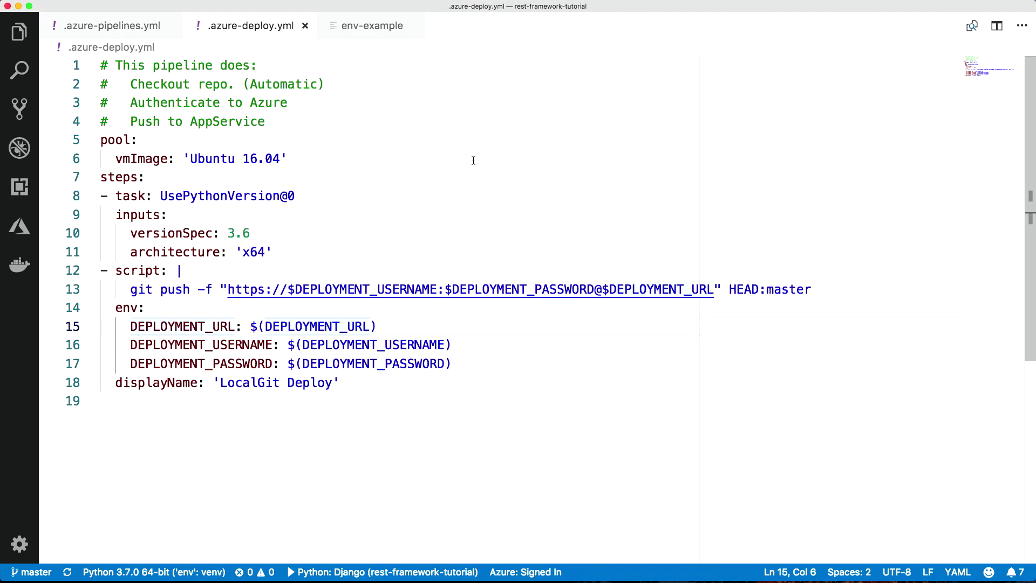
drag(102, 271, 101, 308)
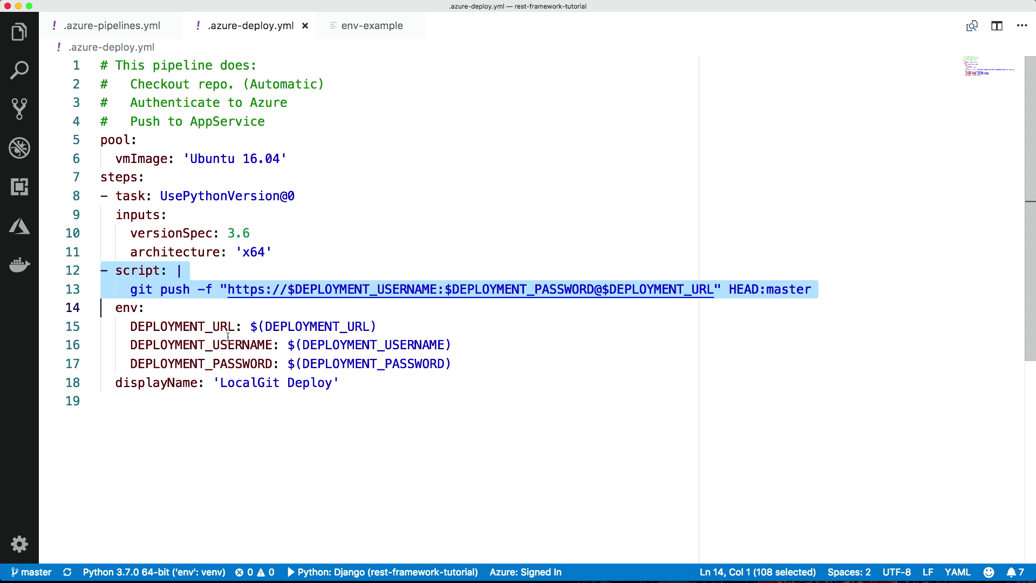
triple_click(124, 328)
key(super+a)
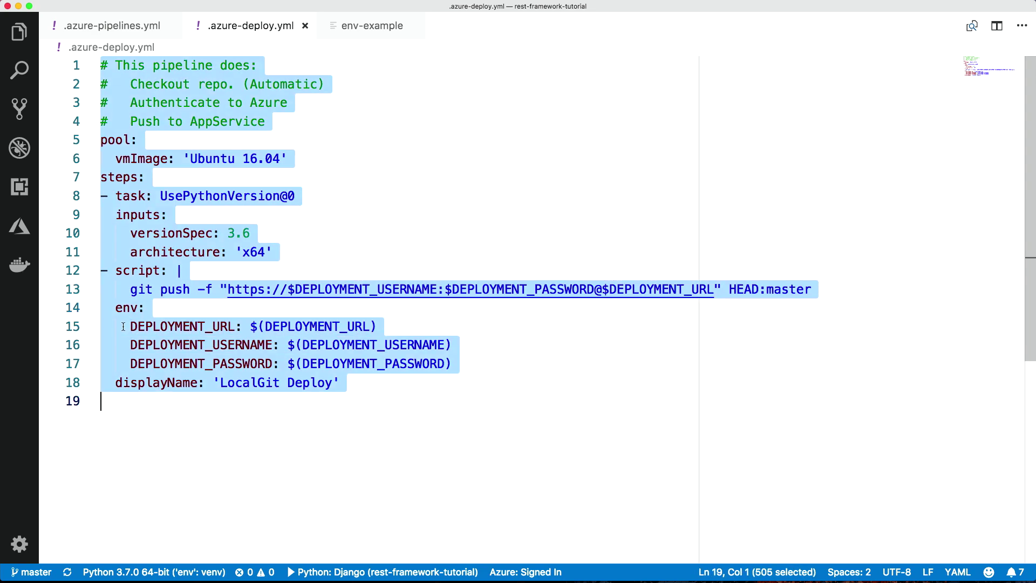
triple_click(149, 326)
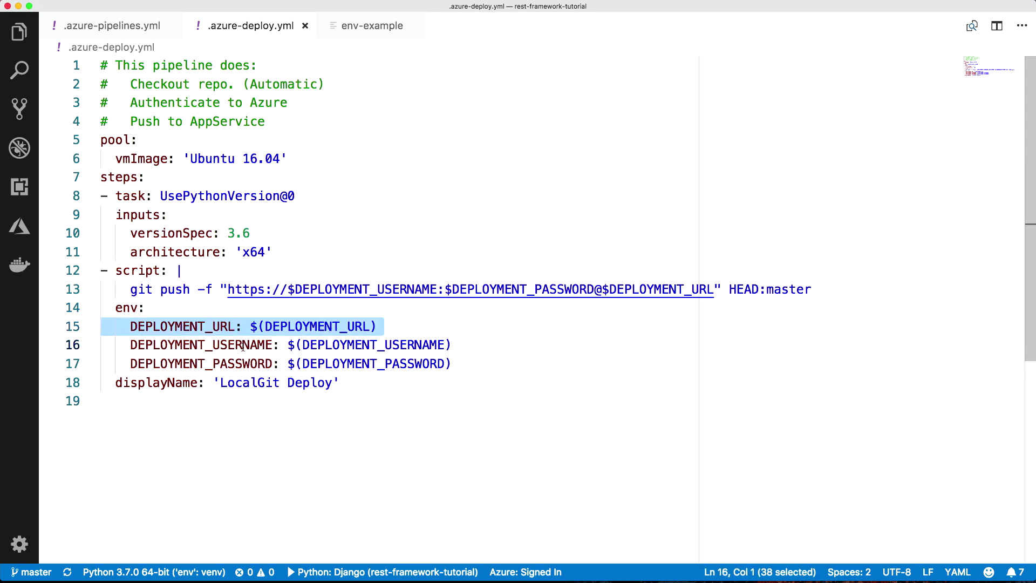
click(361, 27)
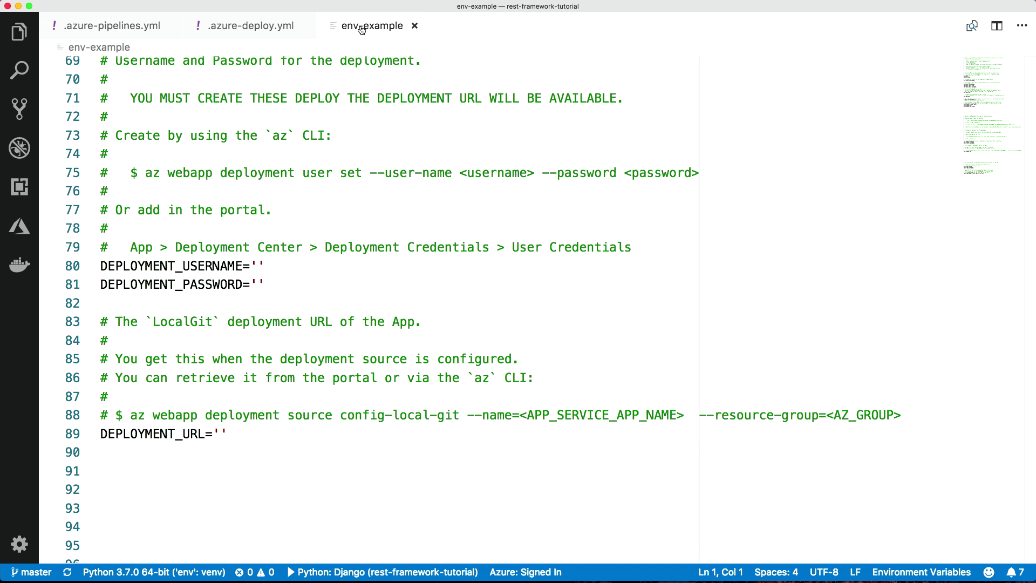
scroll(353, 89, up, 2)
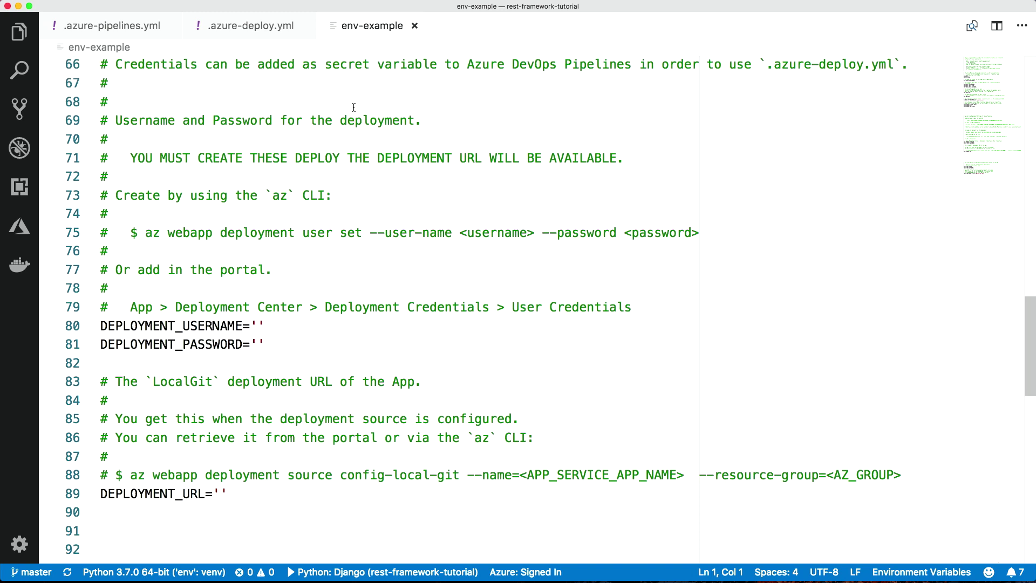
scroll(353, 107, up, 1)
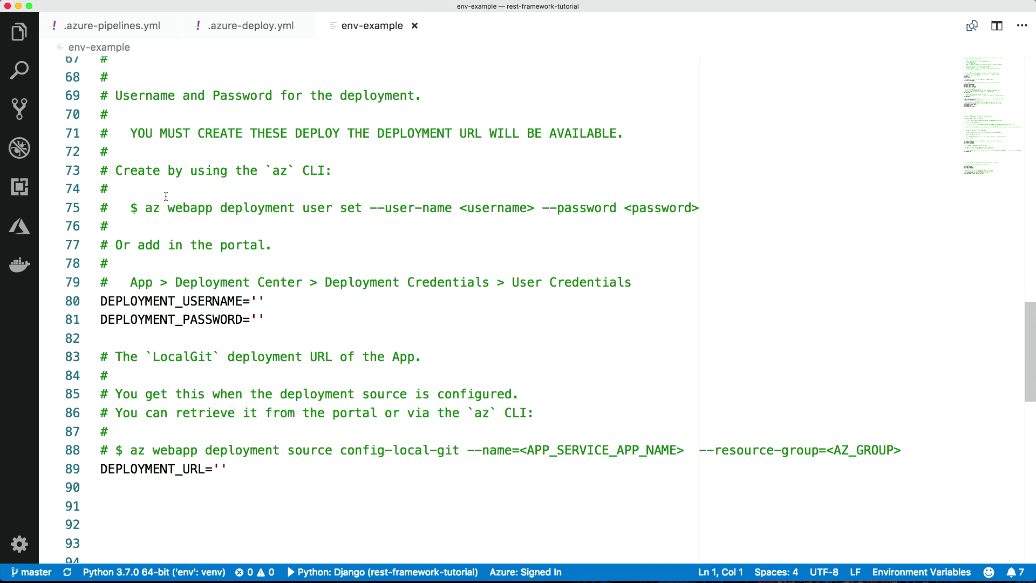
Highlight env-example's az commands for deployment credentials and URL, then show the pipeline variables.
triple_click(125, 208)
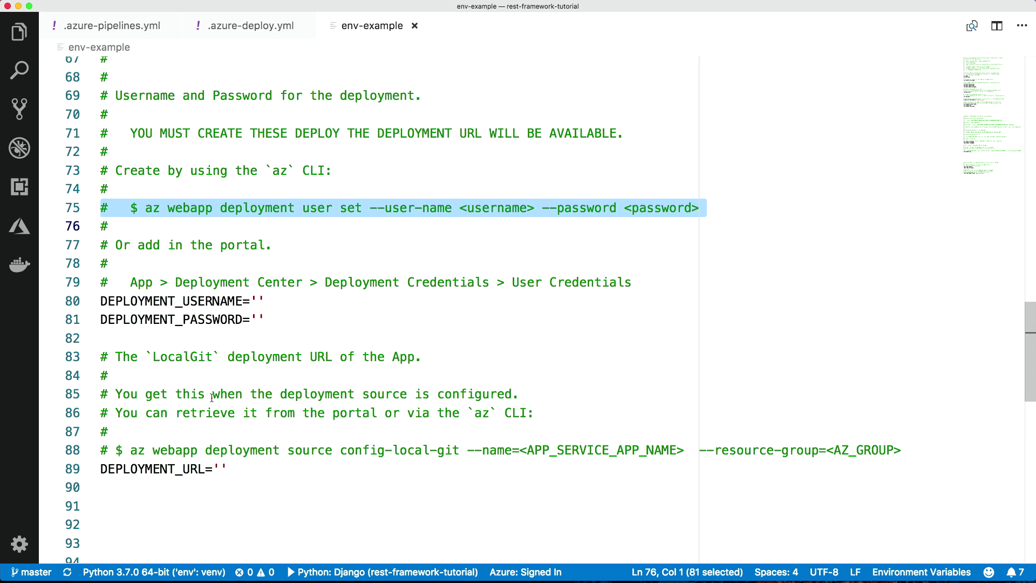
triple_click(127, 451)
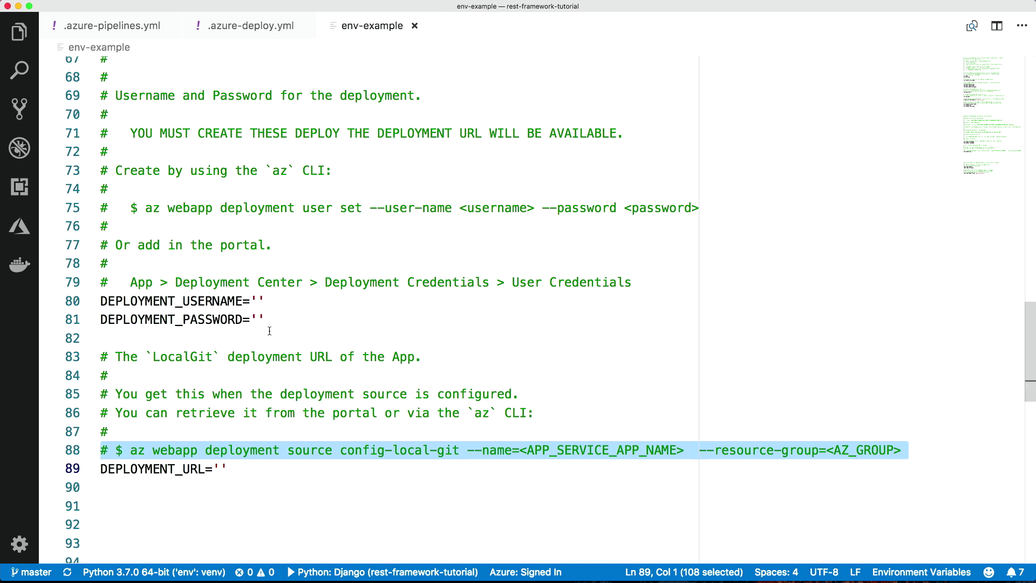
key(super+Tab)
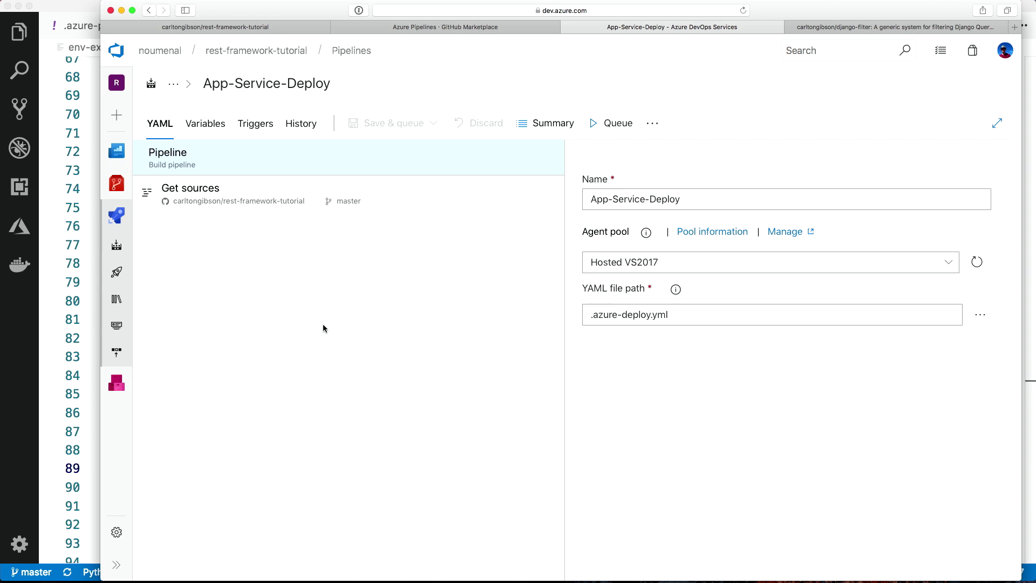
click(206, 127)
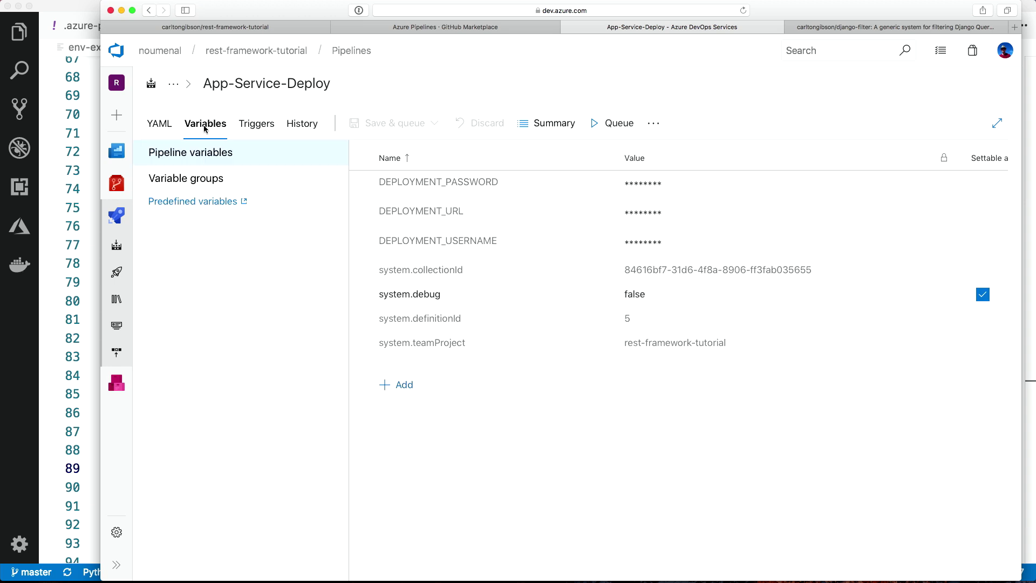
mouse_move(453, 241)
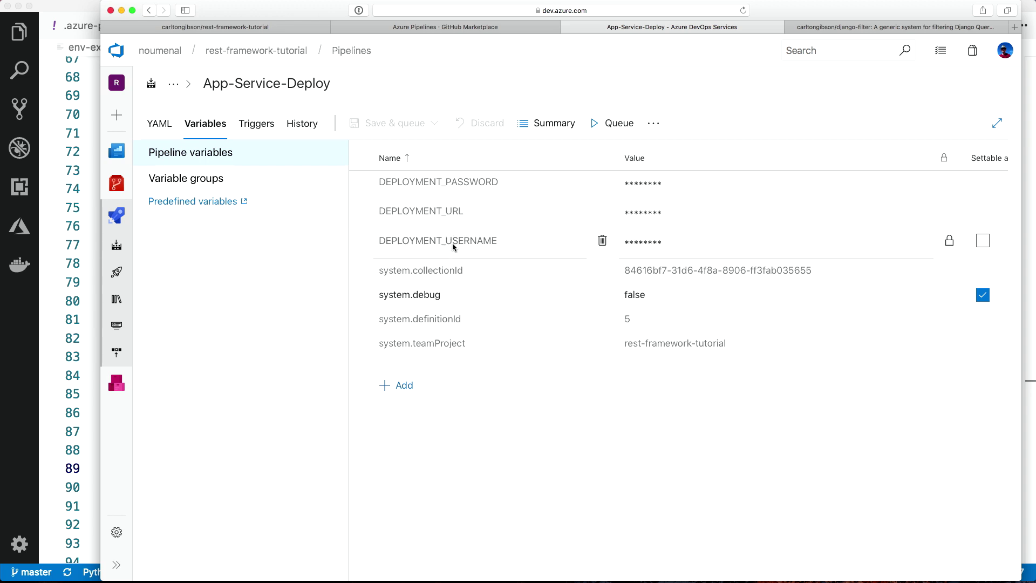
Review the secret DEPLOYMENT_PASSWORD, DEPLOYMENT_URL and DEPLOYMENT_USERNAME values, then return to env-example.
key(super+Tab)
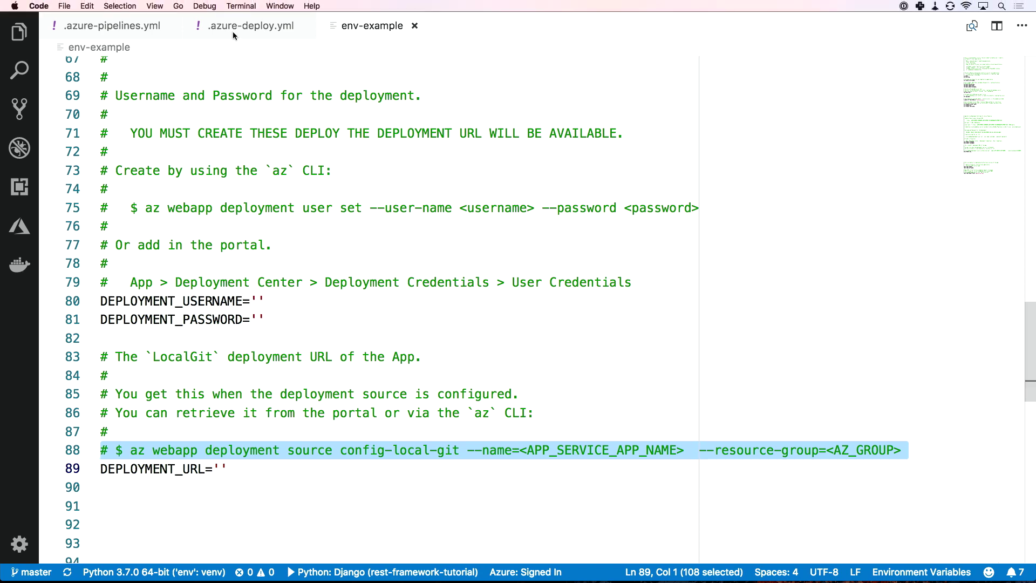
Show .azure-deploy.yml's deployment env mappings, then bring back the pipeline variables page.
click(235, 31)
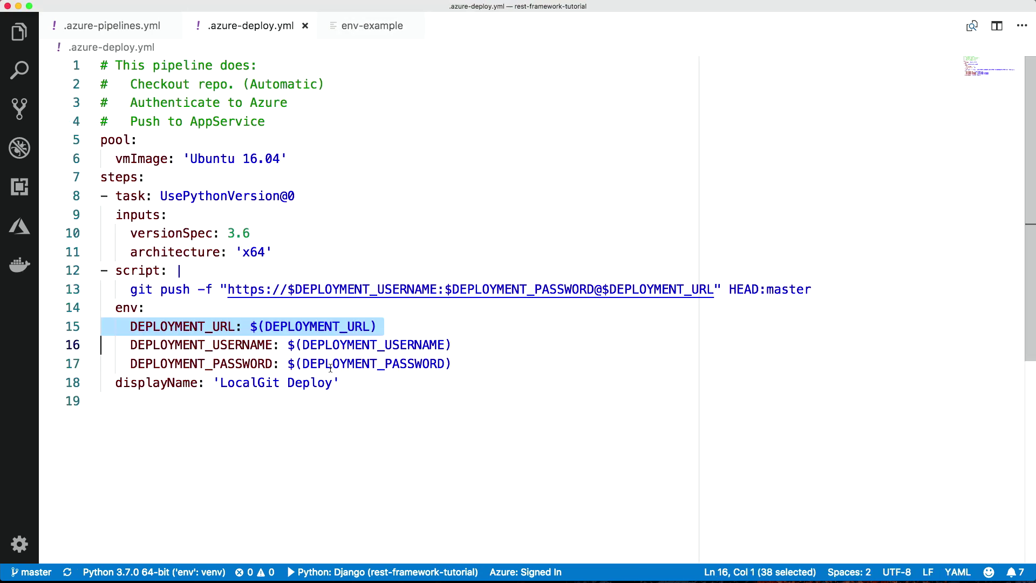
key(super+Tab)
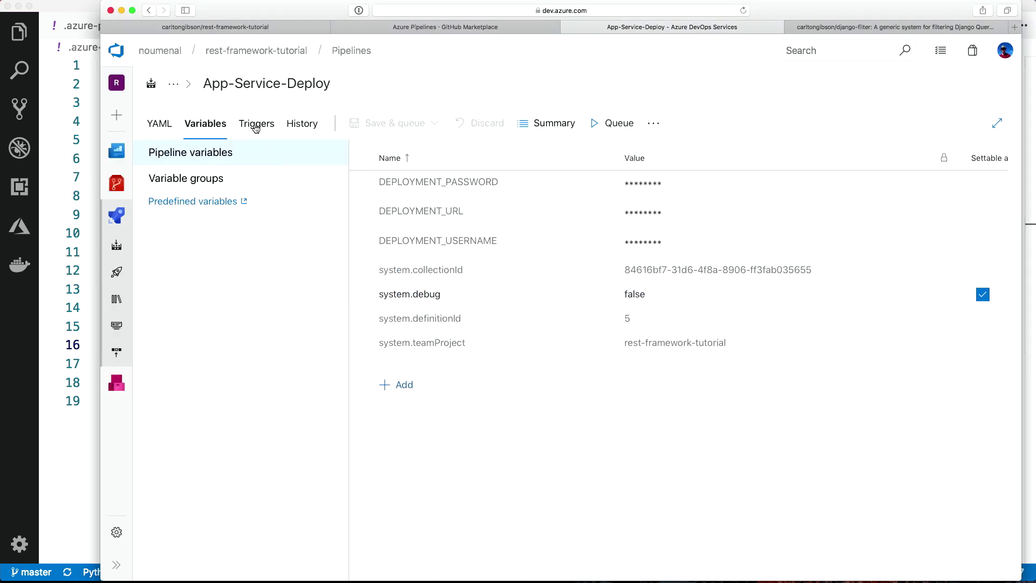
Inspect the disabled pull request trigger and the master build-completion trigger on rest-framework-tutorial-CI.
click(255, 125)
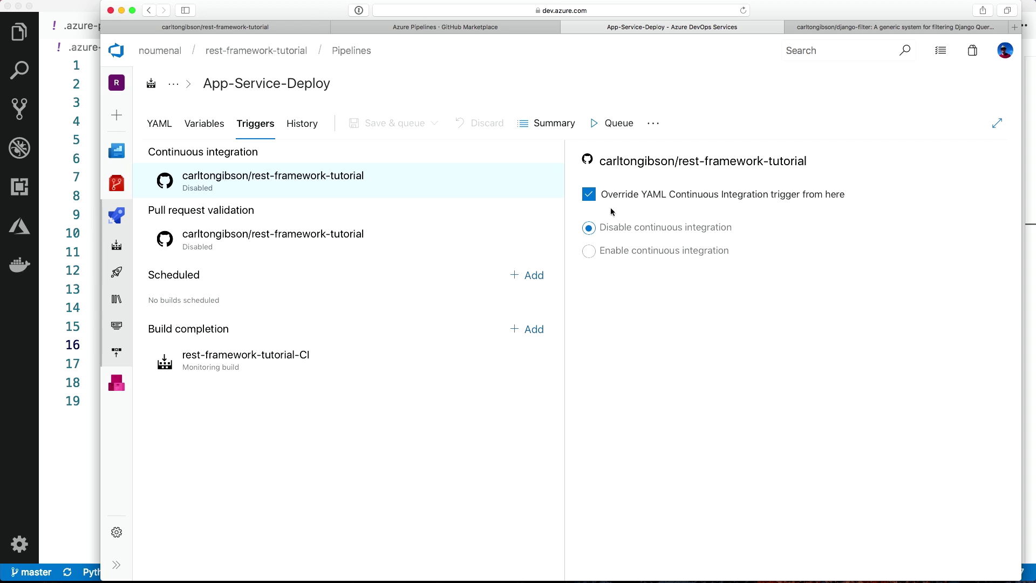
click(275, 236)
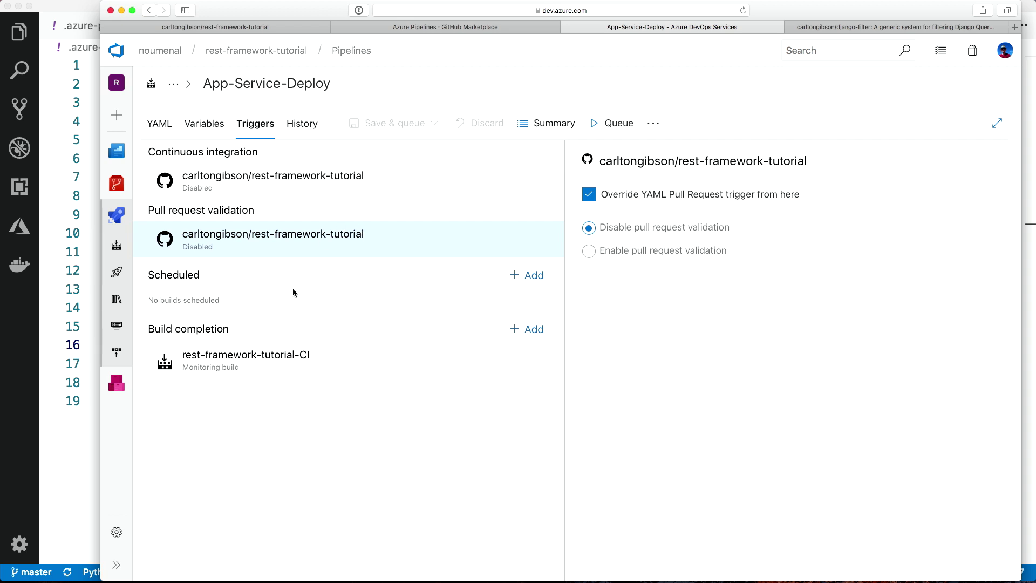
click(272, 361)
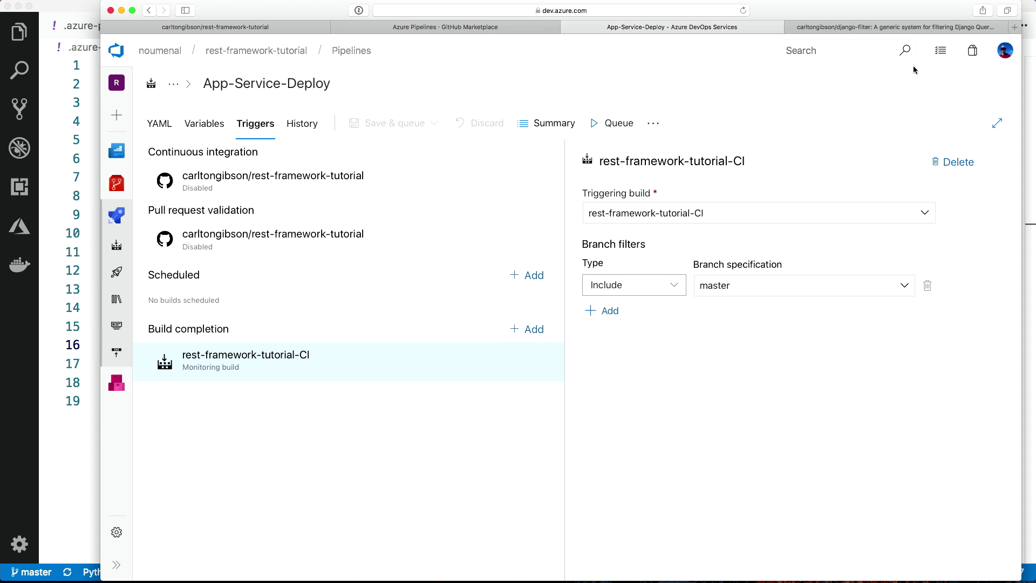
Open .azure_pipelines/azure-pipelines.yml in the django-filter GitHub repository tab.
click(885, 29)
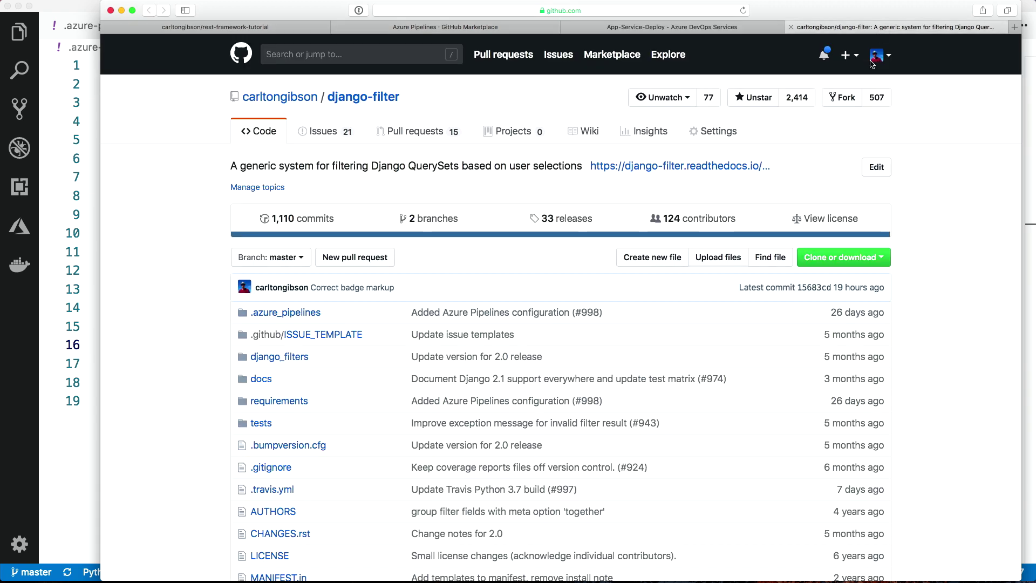
scroll(574, 362, down, 2)
scroll(574, 361, down, 6)
scroll(574, 362, down, 6)
scroll(574, 362, up, 9)
scroll(575, 362, down, 1)
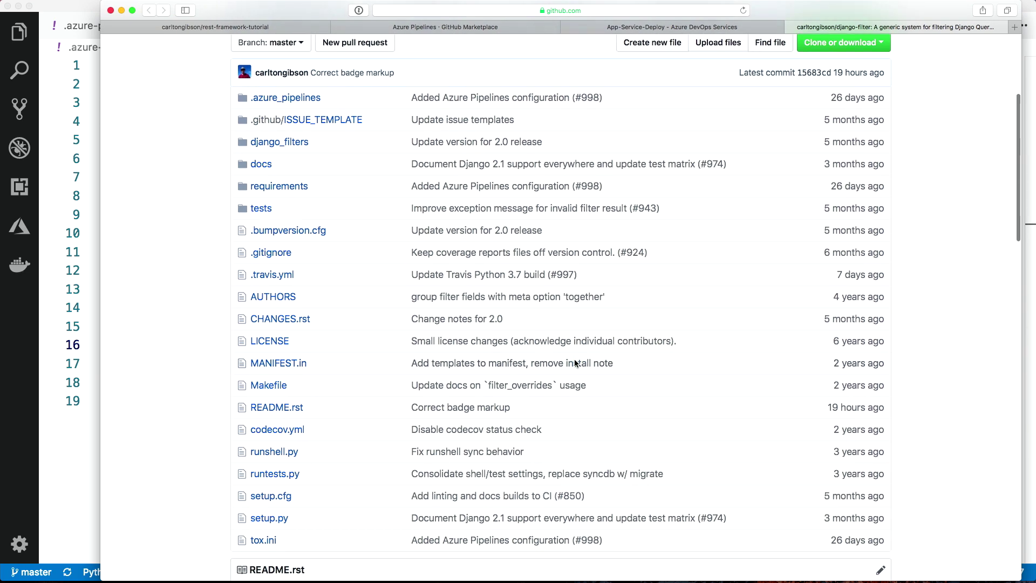
click(284, 98)
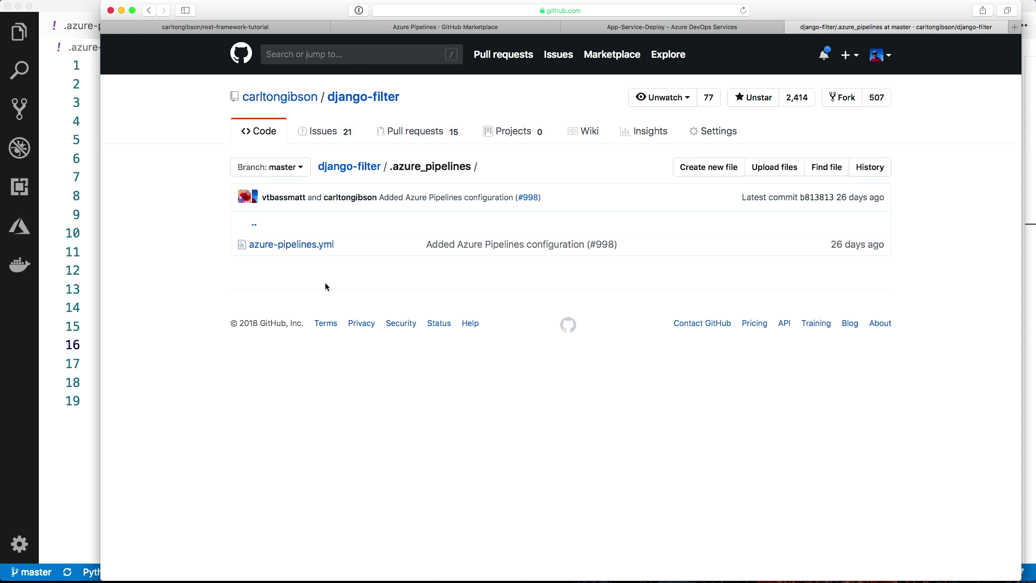
click(296, 245)
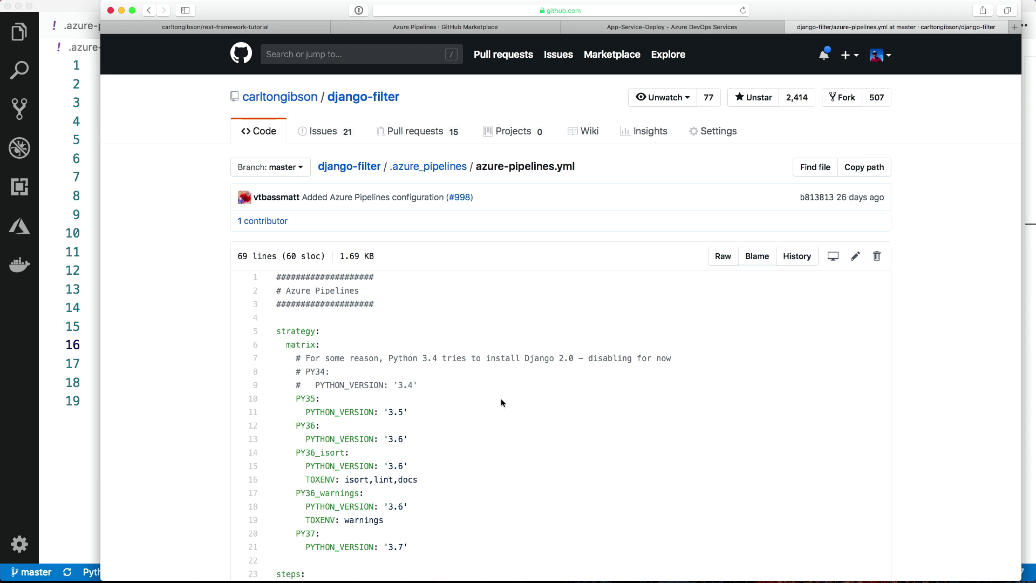
scroll(502, 401, down, 2)
scroll(504, 407, down, 3)
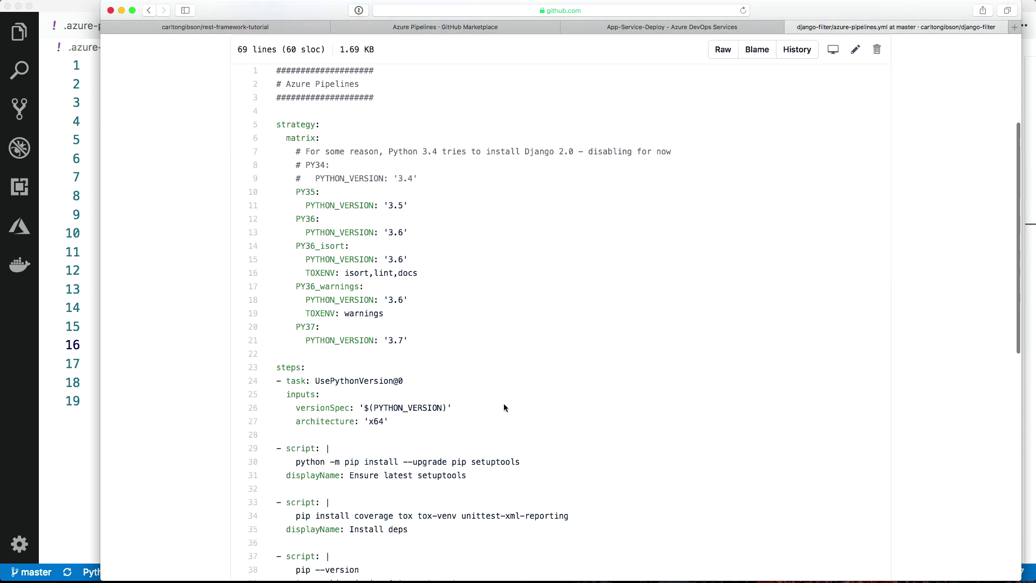
scroll(504, 407, down, 1)
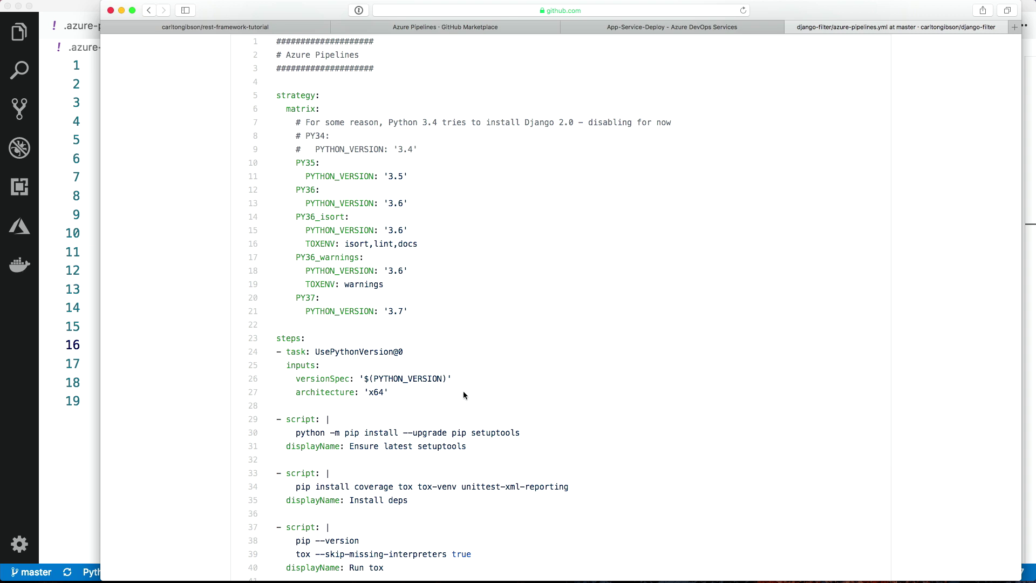
scroll(587, 418, down, 2)
scroll(587, 419, down, 1)
scroll(587, 419, down, 4)
scroll(587, 418, down, 4)
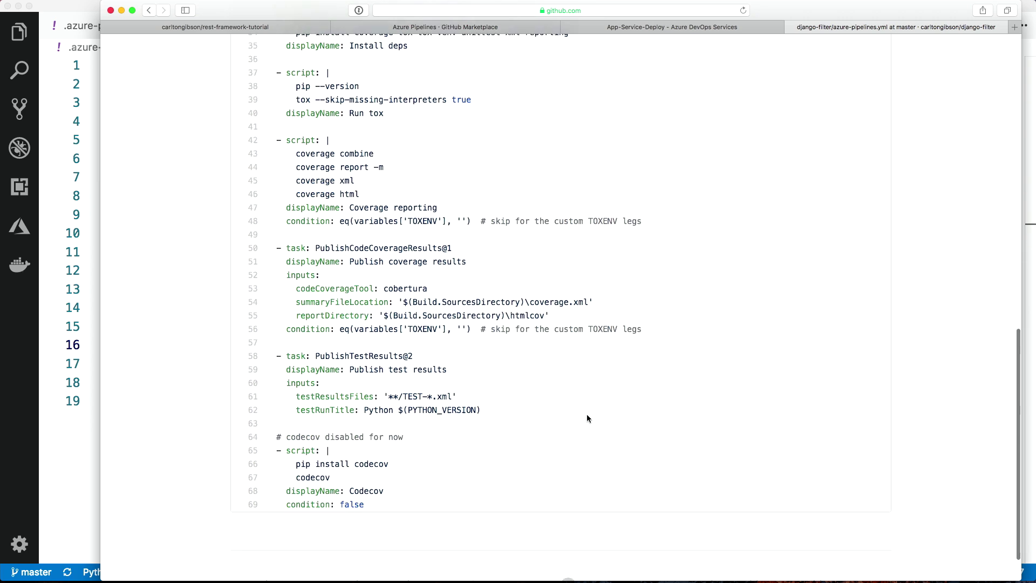
scroll(586, 419, up, 4)
scroll(588, 419, up, 1)
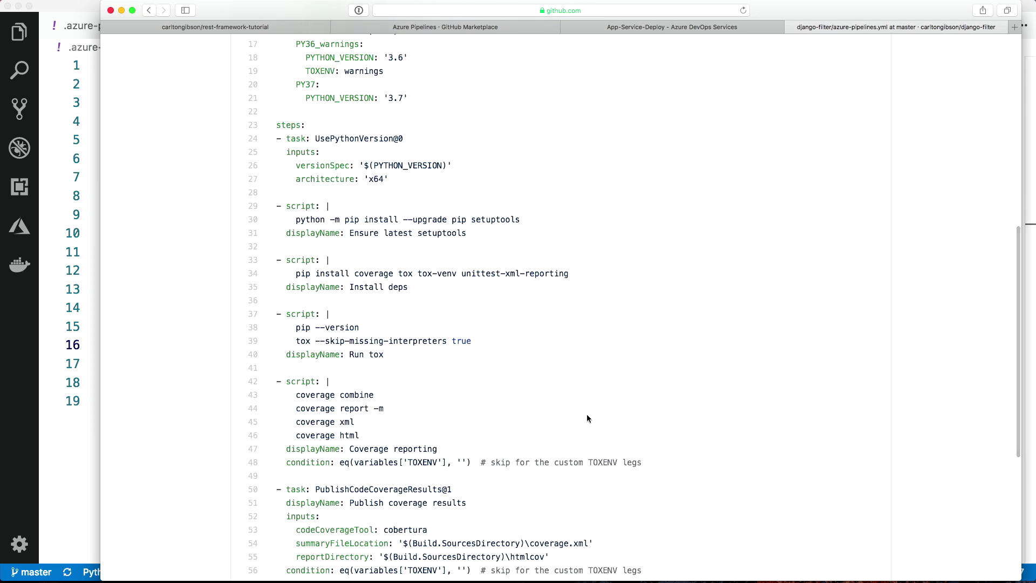